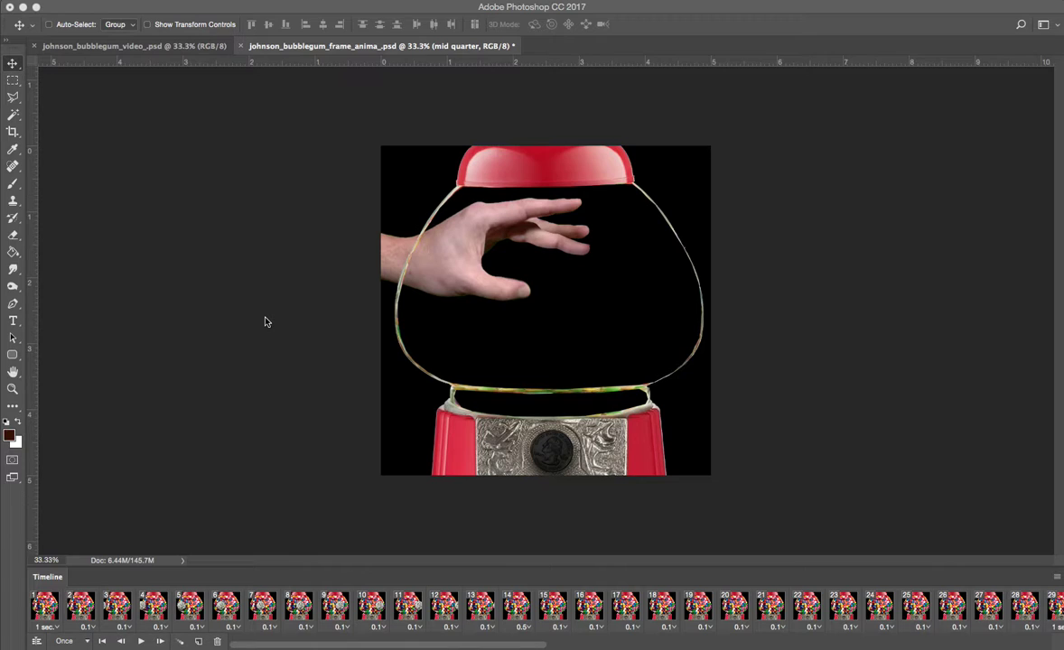
Step: Show frame 1, the machine full of gumballs, with the Layers panel visible
click(44, 605)
key(F7)
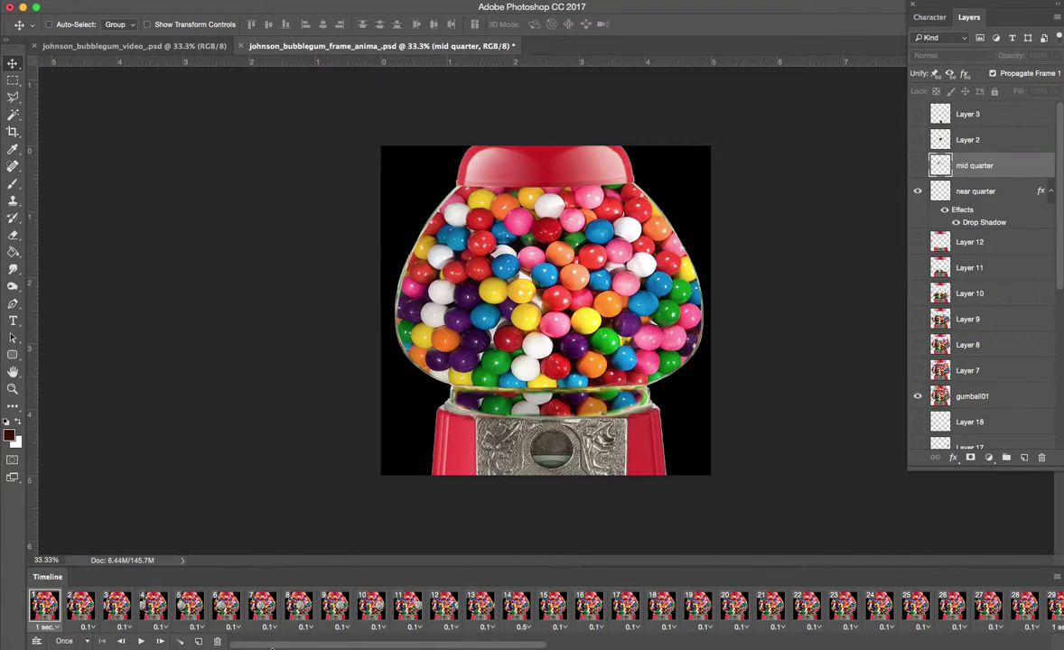
click(186, 642)
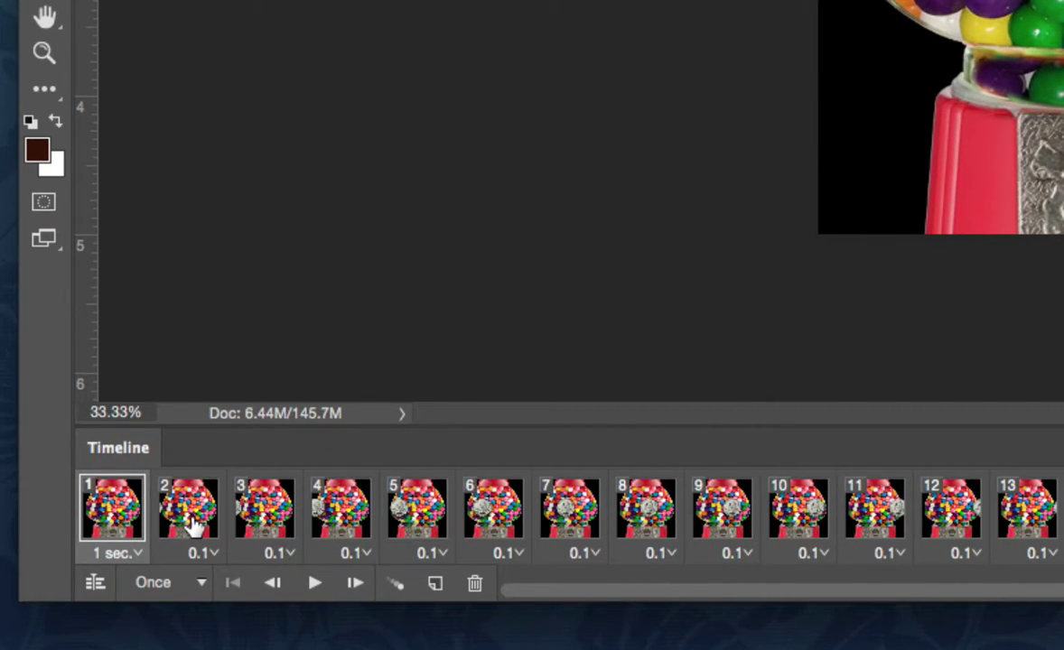
click(201, 524)
click(244, 528)
click(372, 527)
click(425, 522)
click(502, 522)
click(585, 521)
click(589, 553)
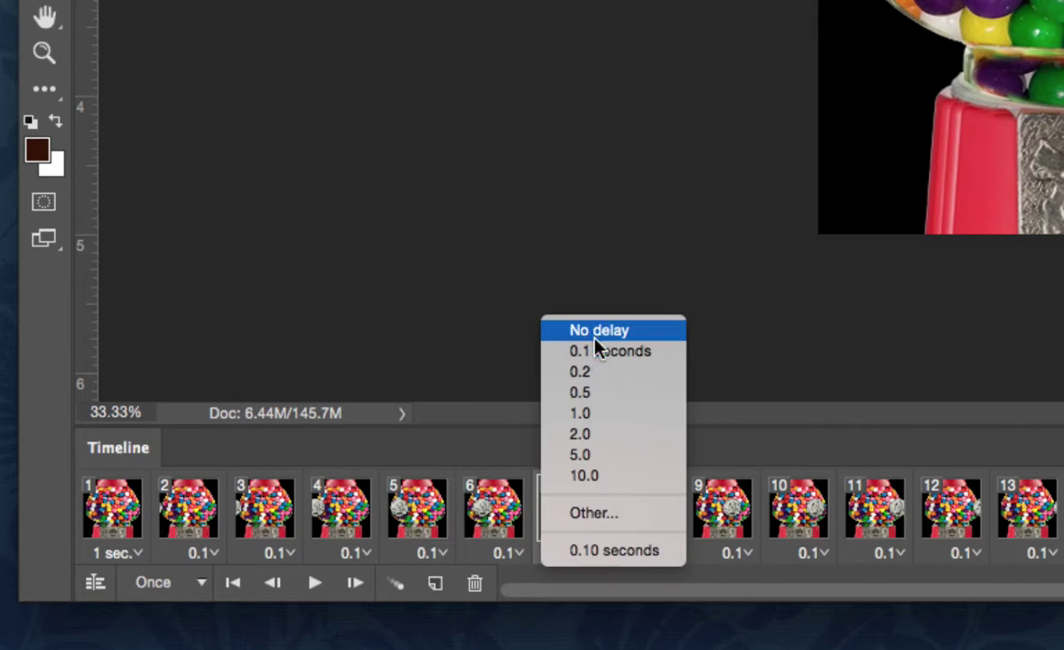
click(596, 333)
click(577, 557)
click(583, 334)
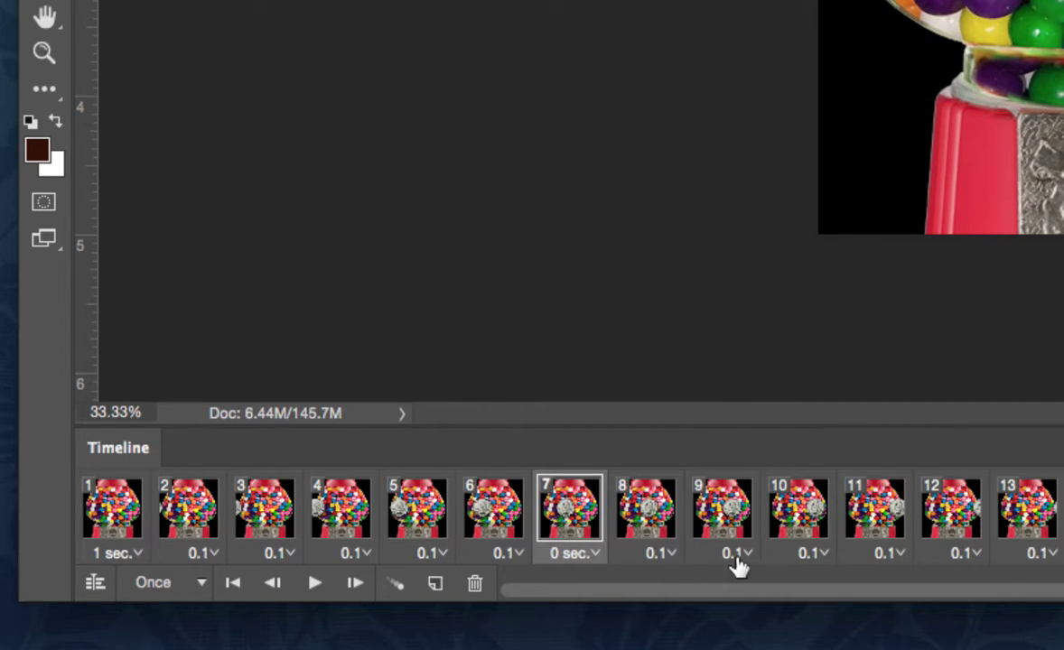
click(579, 555)
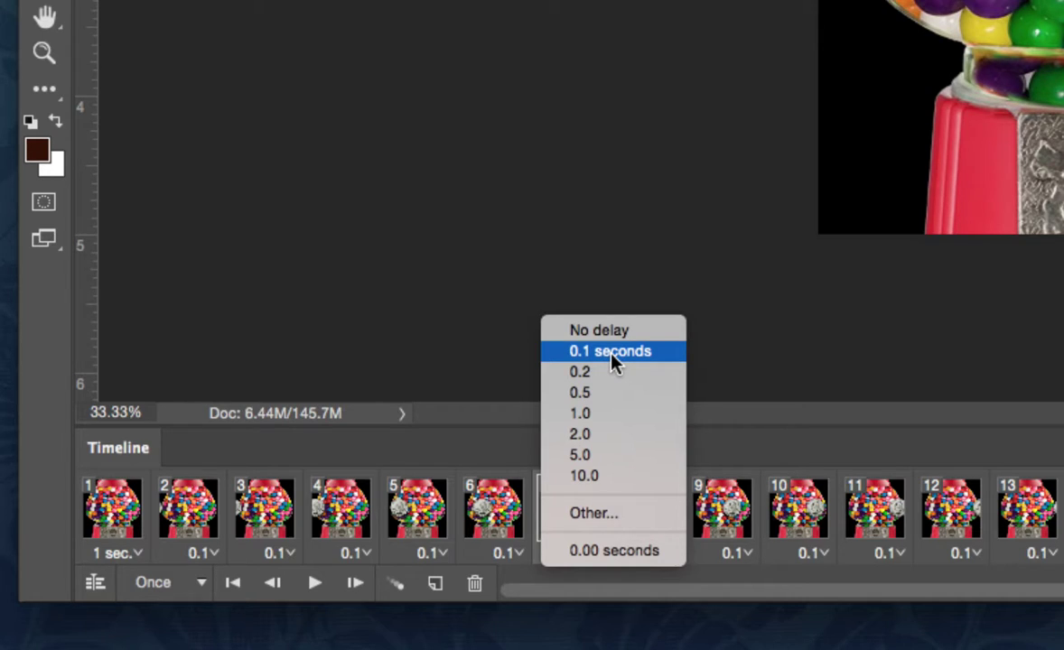
click(612, 358)
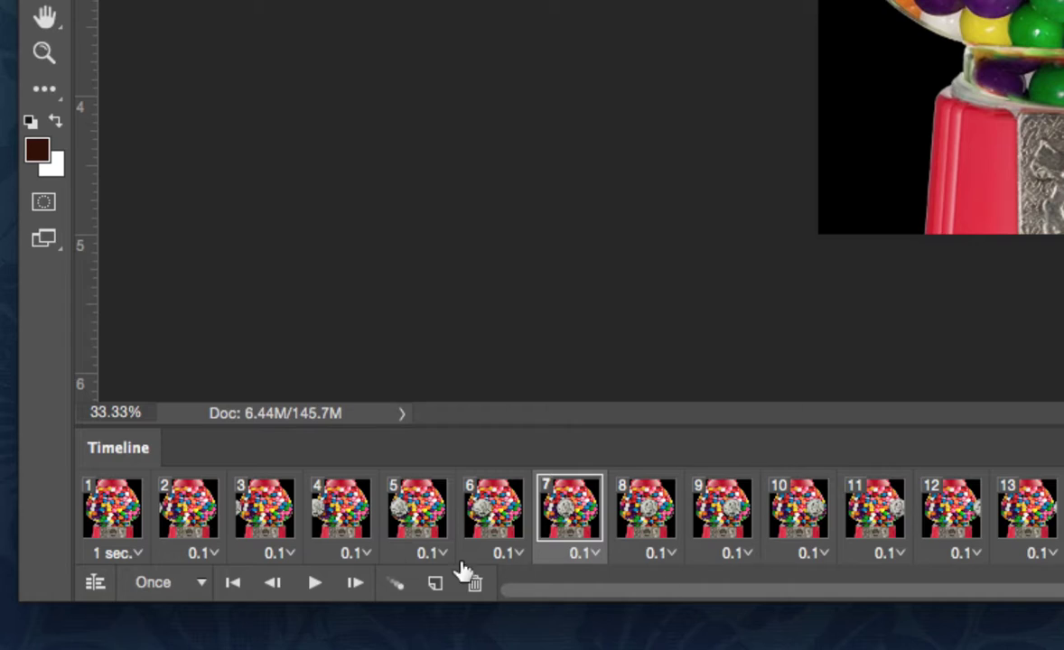
click(186, 524)
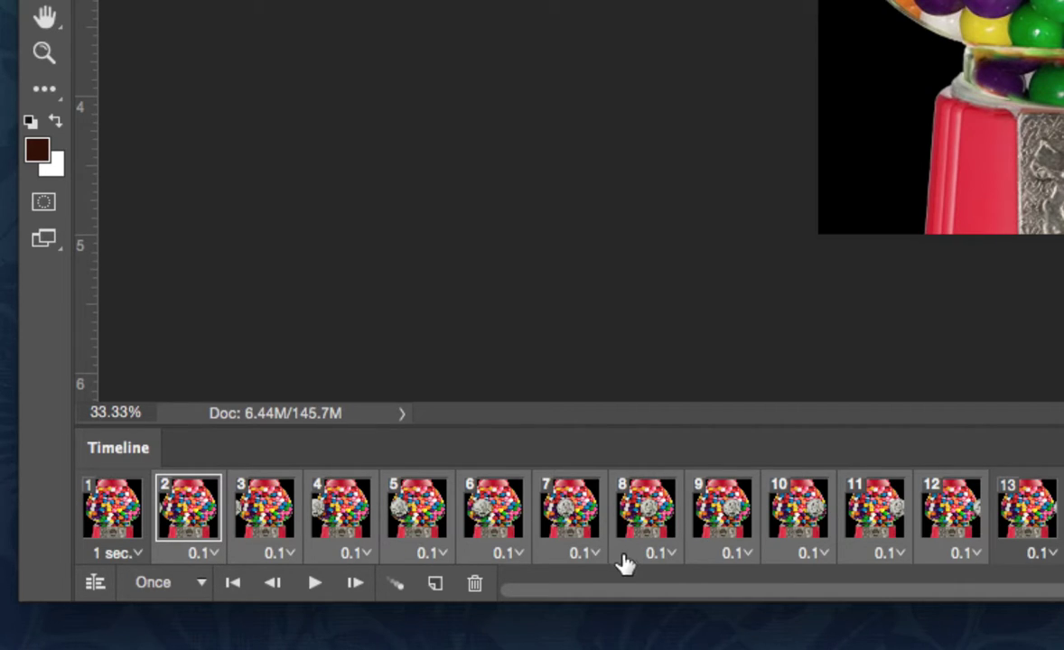
click(588, 553)
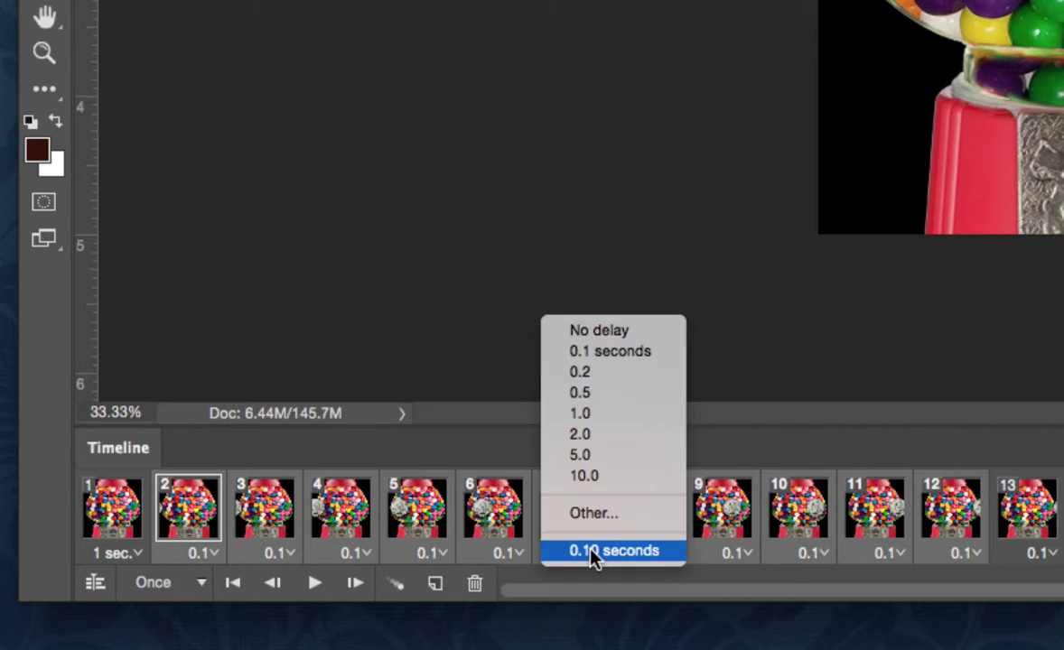
click(592, 435)
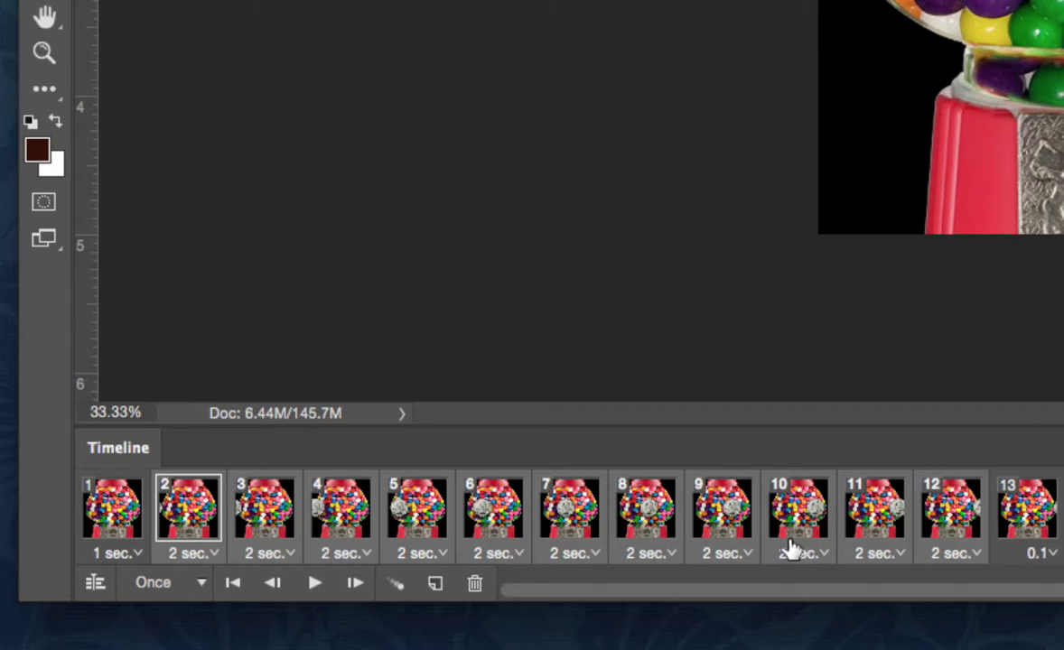
click(646, 553)
click(666, 352)
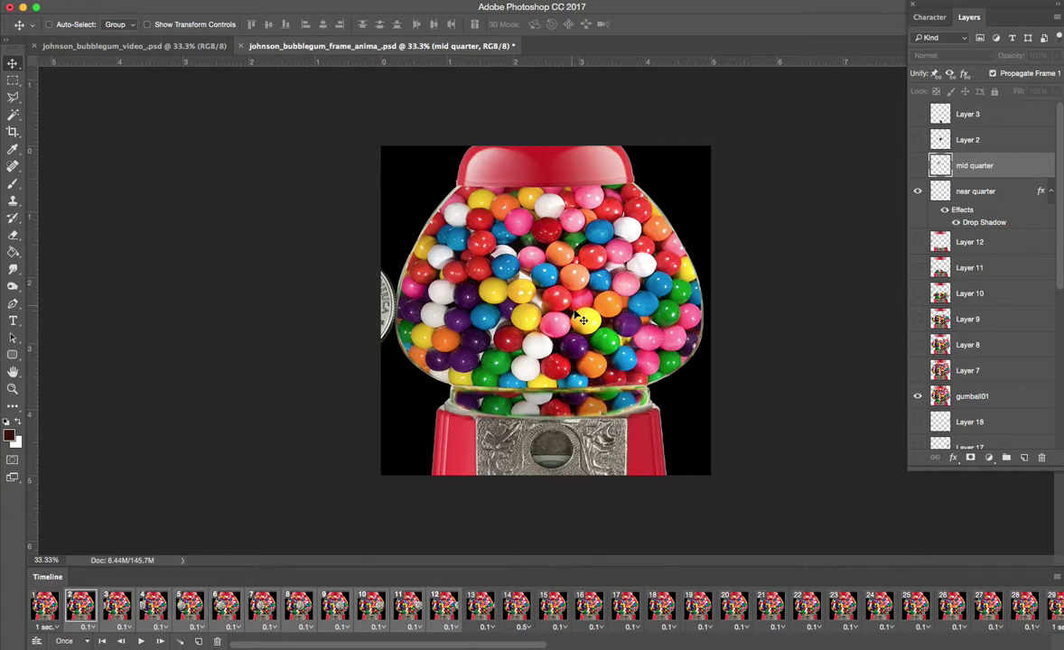
Step: Go back to frame 1 and play the gumball animation through to frame 74
click(103, 641)
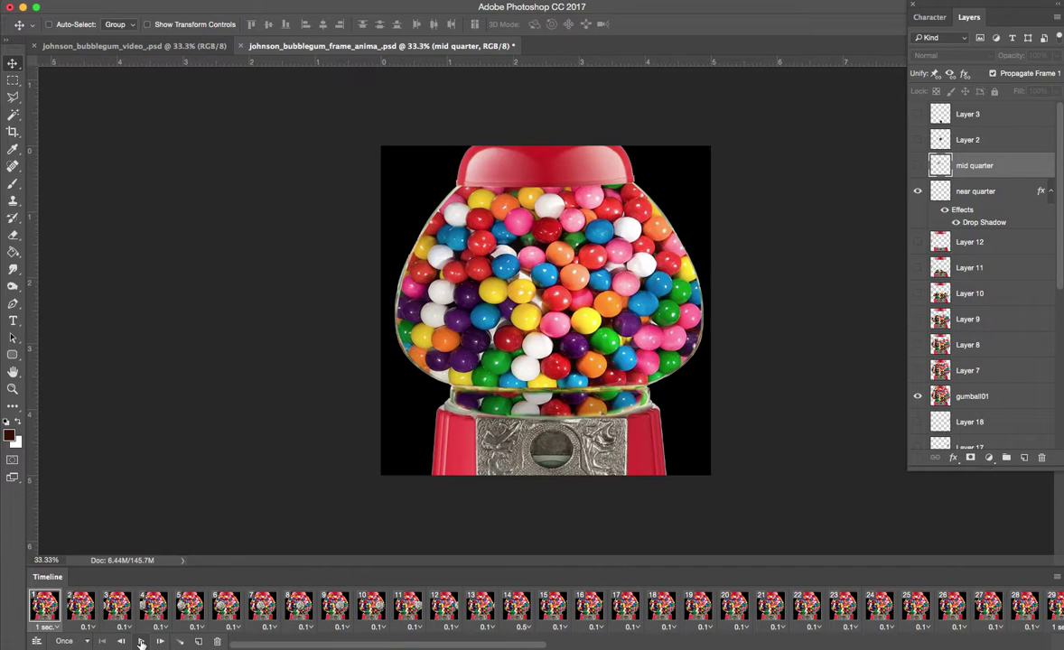
click(140, 642)
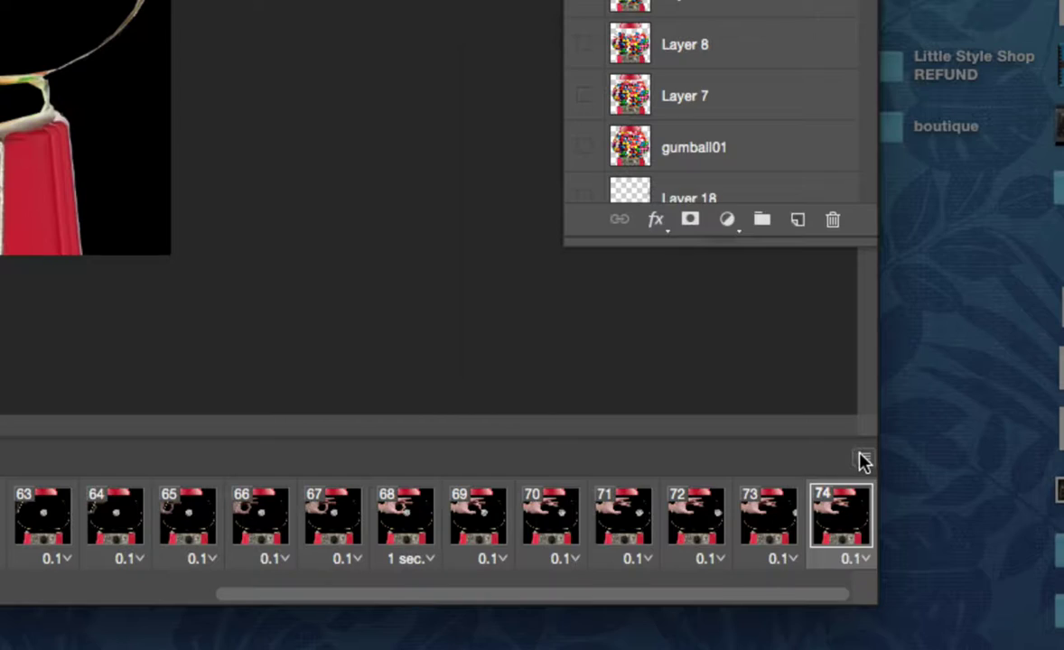
Step: Run Optimize Animation from the Timeline menu with Bounding Box and Redundant Pixel Removal checked
click(862, 461)
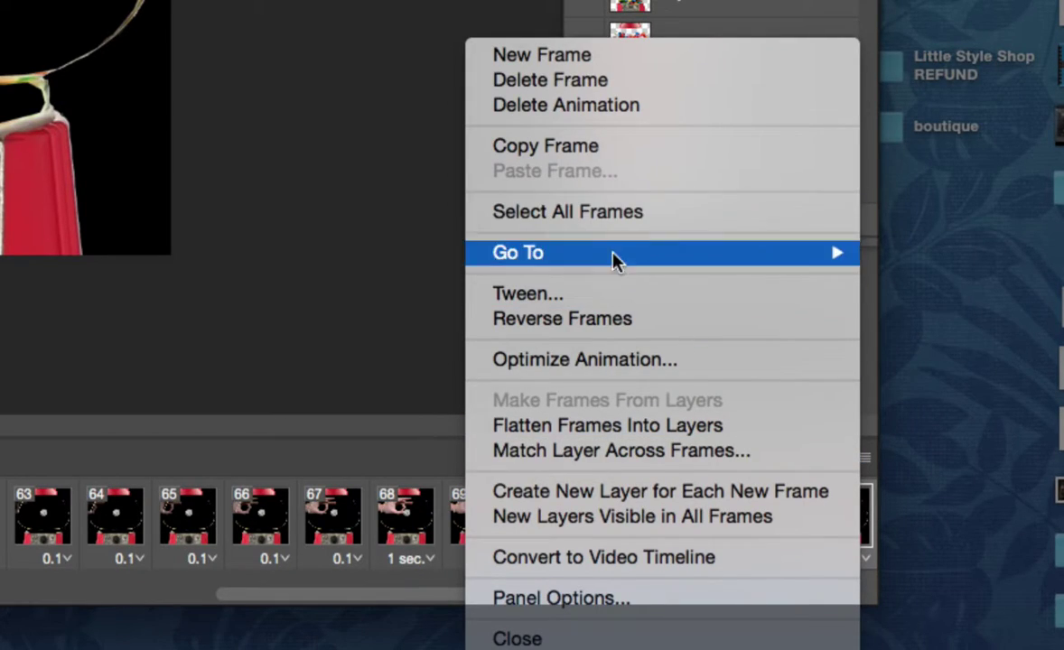
click(589, 361)
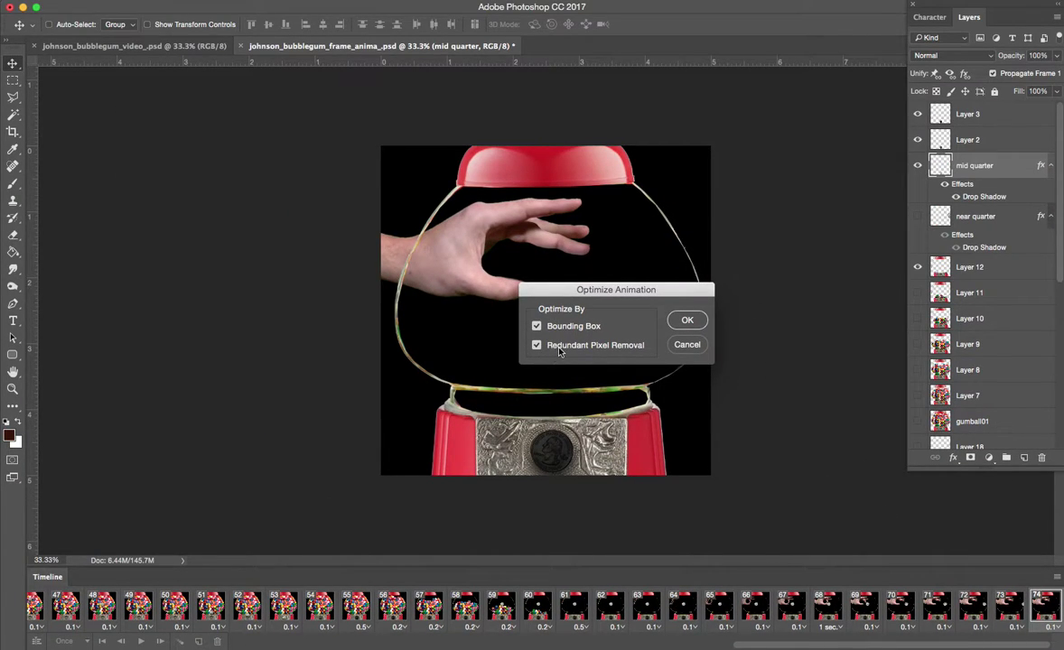
click(687, 322)
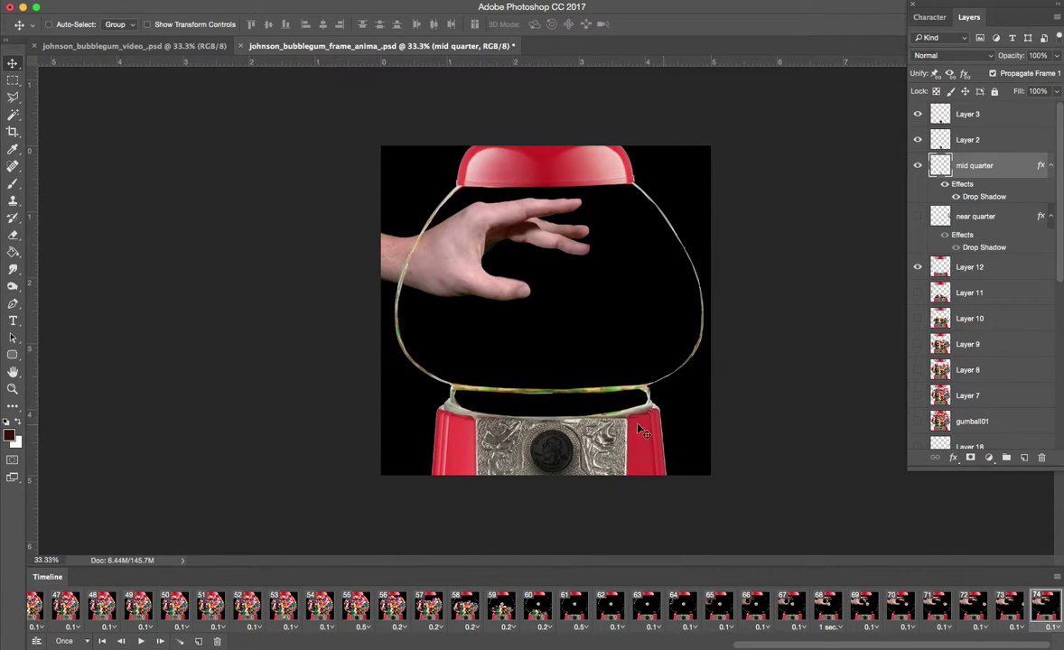
click(102, 1)
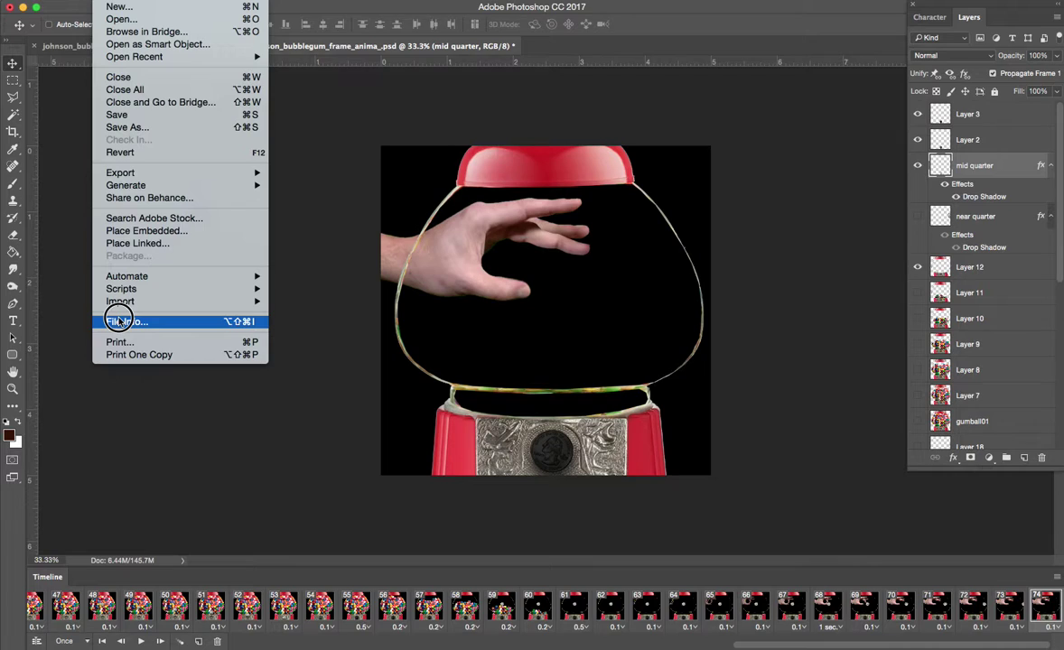
mouse_move(132, 172)
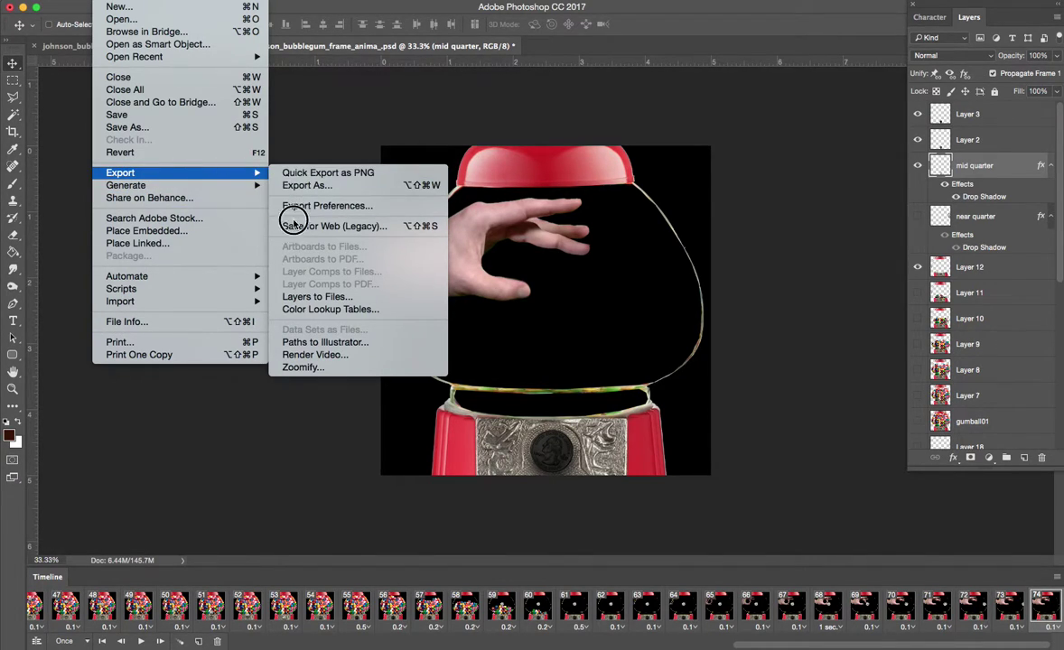
click(290, 358)
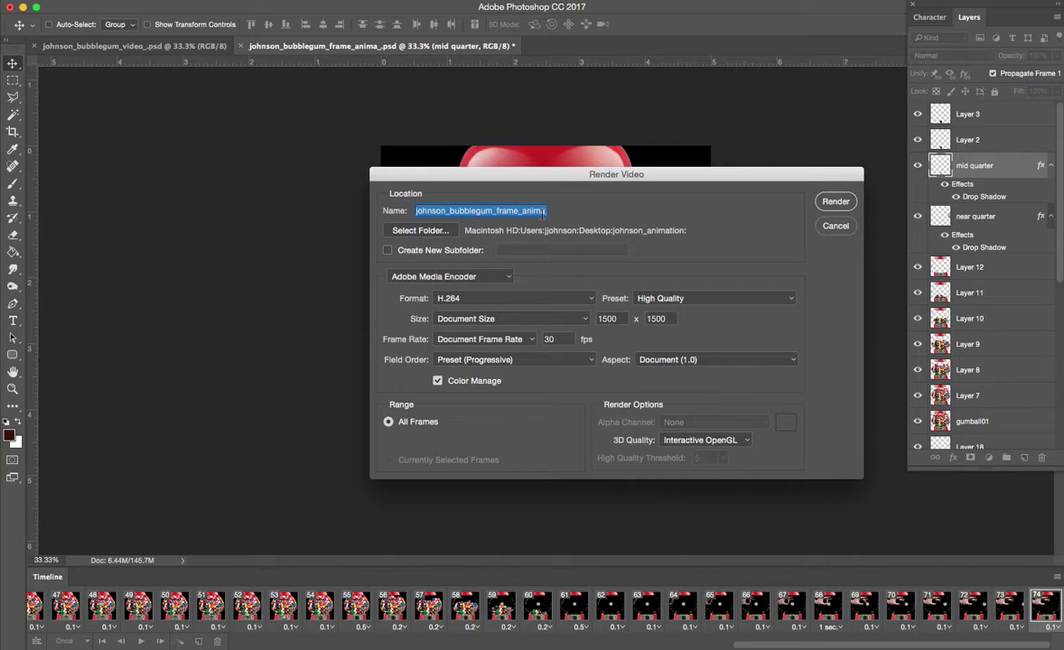
click(836, 203)
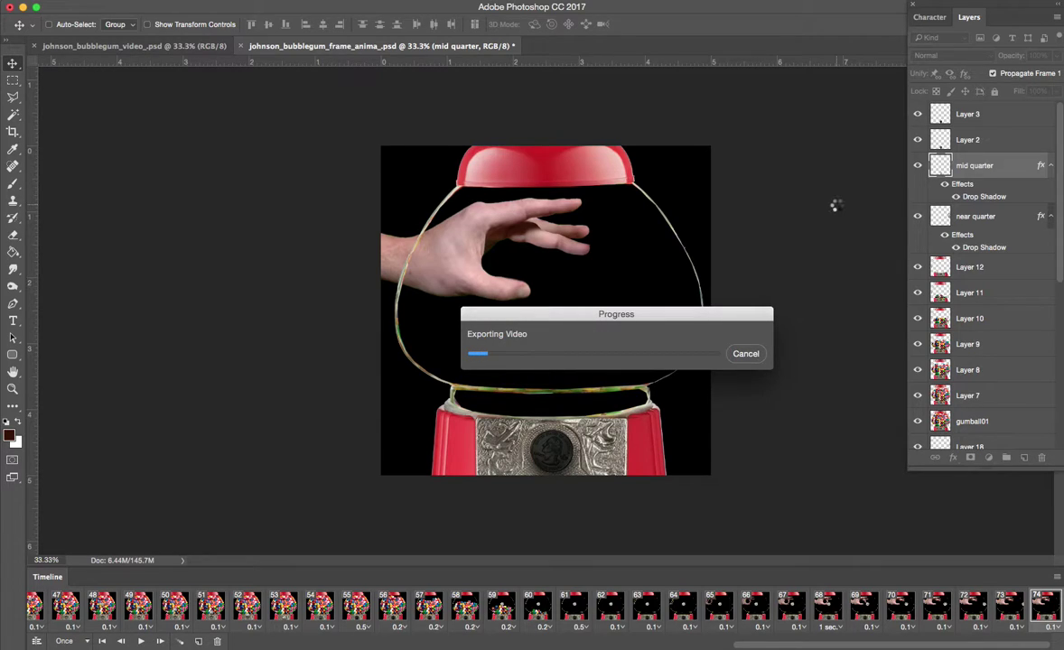
click(748, 354)
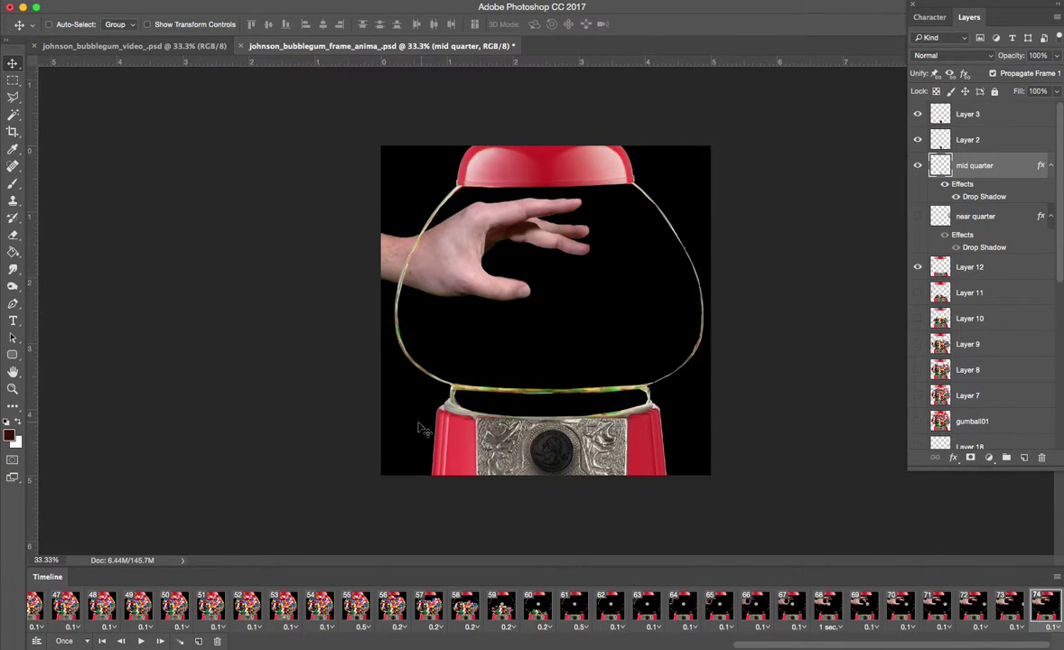
Step: Convert the frame animation to a video timeline and review the resulting per-layer tracks
click(1058, 577)
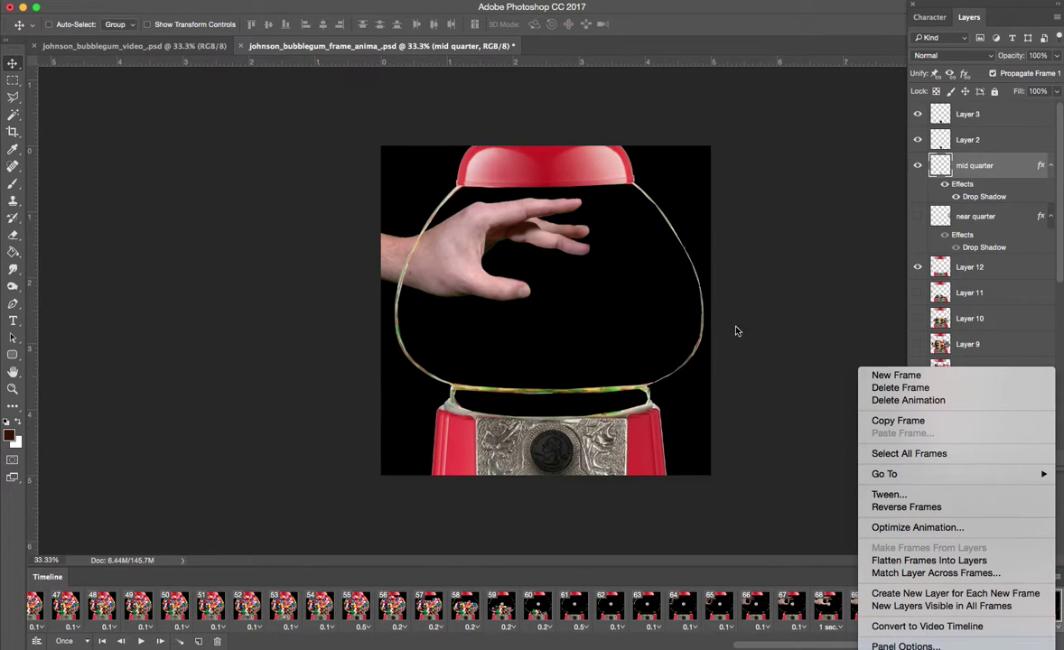
click(712, 323)
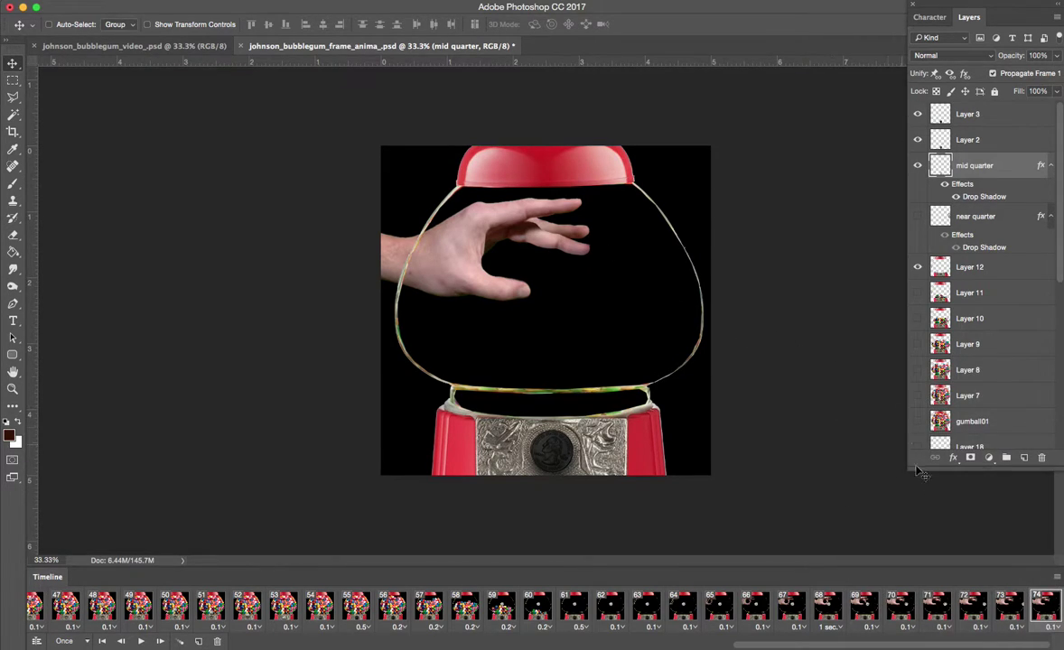
click(1057, 577)
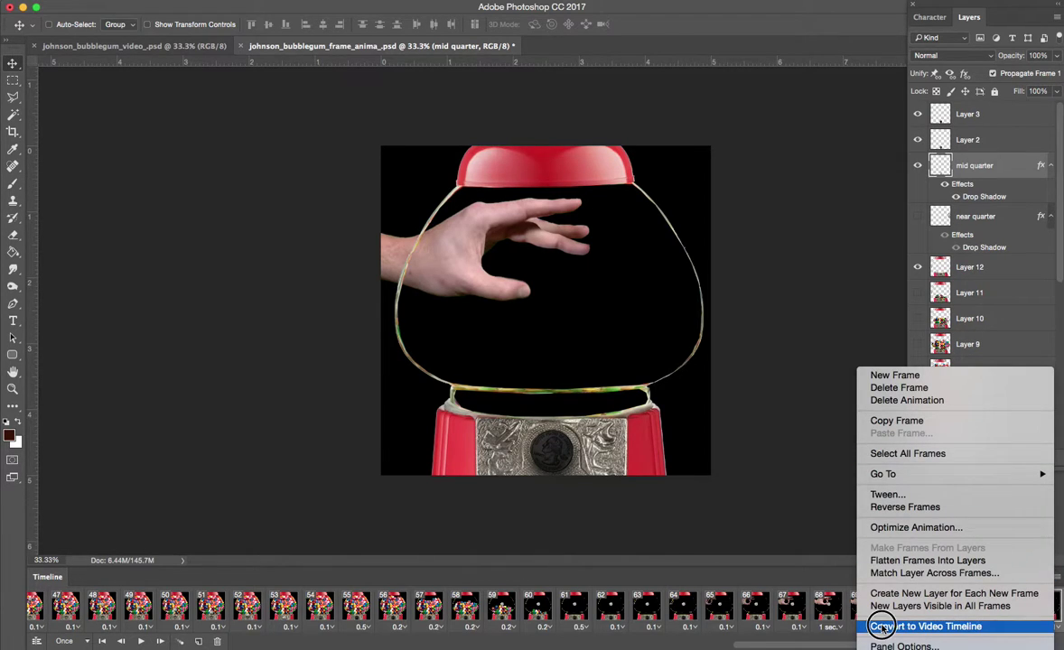
click(903, 625)
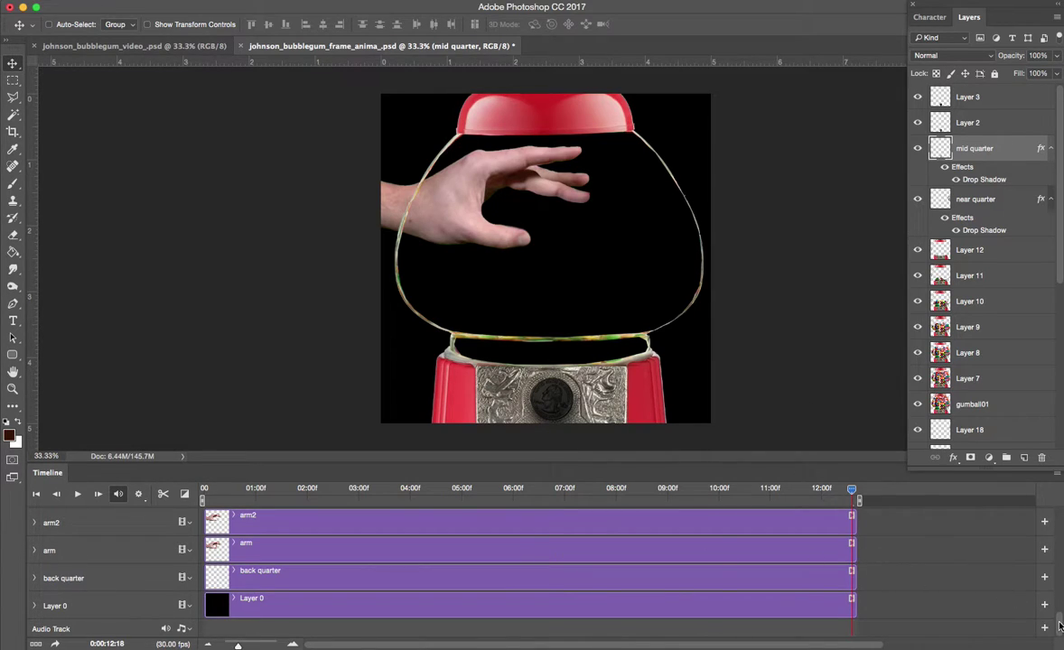
scroll(1060, 626, up, 10)
scroll(1053, 630, down, 10)
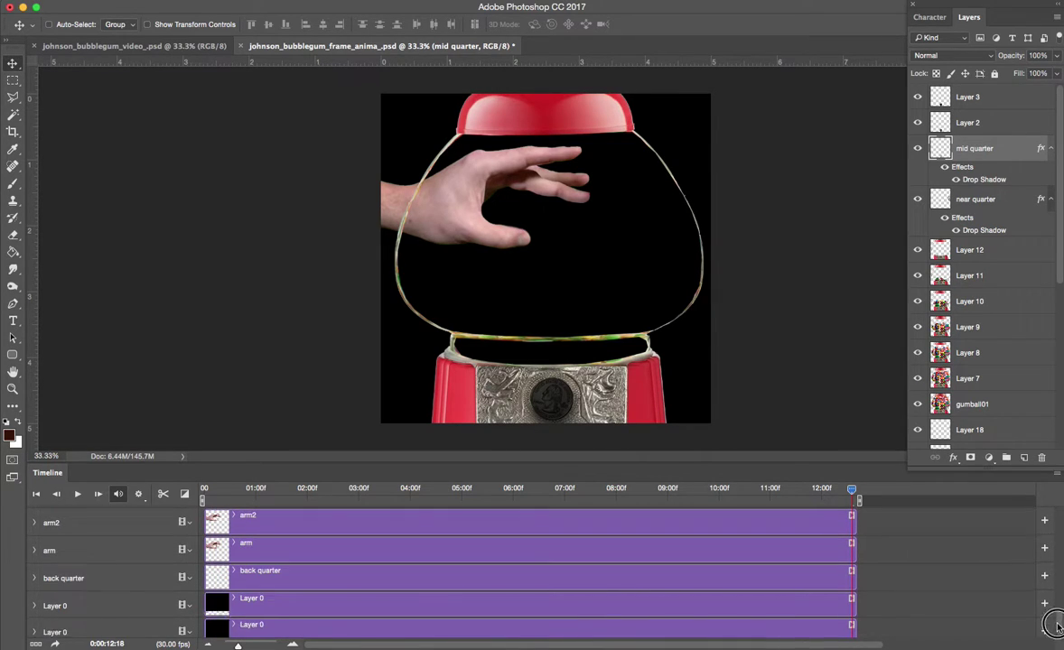
scroll(1055, 628, up, 6)
scroll(1053, 635, down, 6)
scroll(1053, 633, up, 8)
scroll(1050, 560, down, 6)
scroll(1049, 560, up, 8)
Step: Save As a Photoshop copy renamed from frame_anima to johnson_bubblegum_video_.psd
click(102, 8)
click(114, 127)
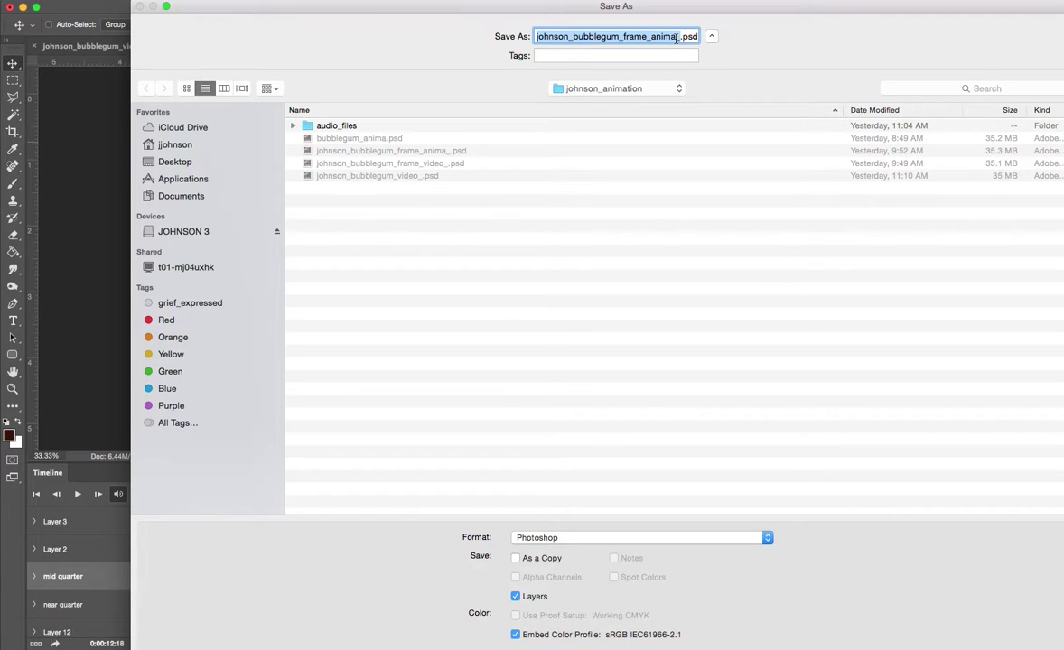
click(676, 38)
drag(676, 38, 624, 38)
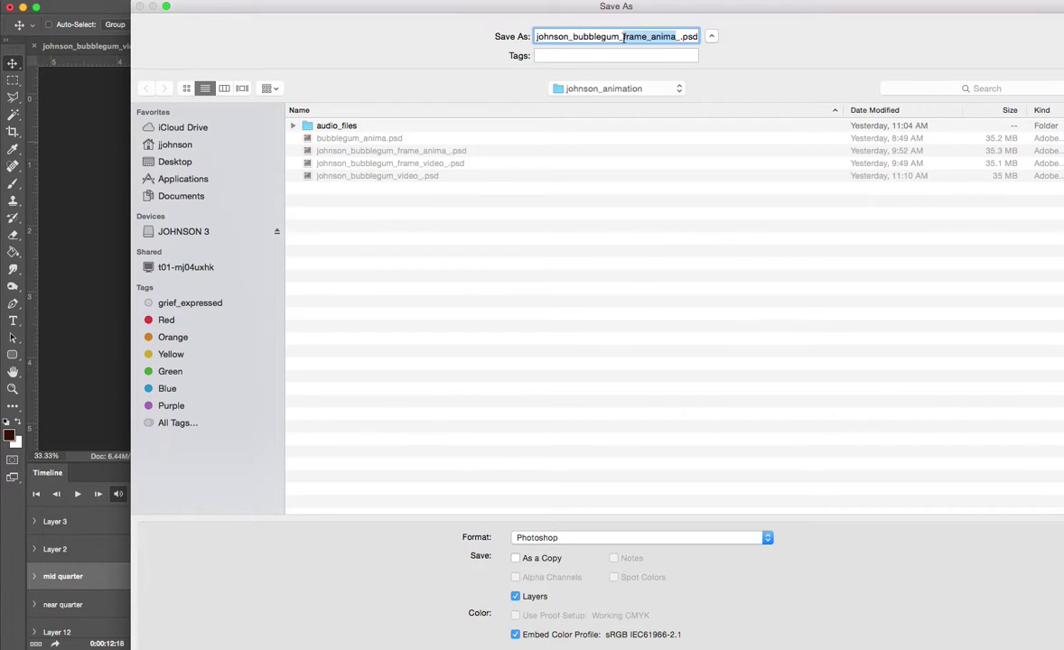
text(video)
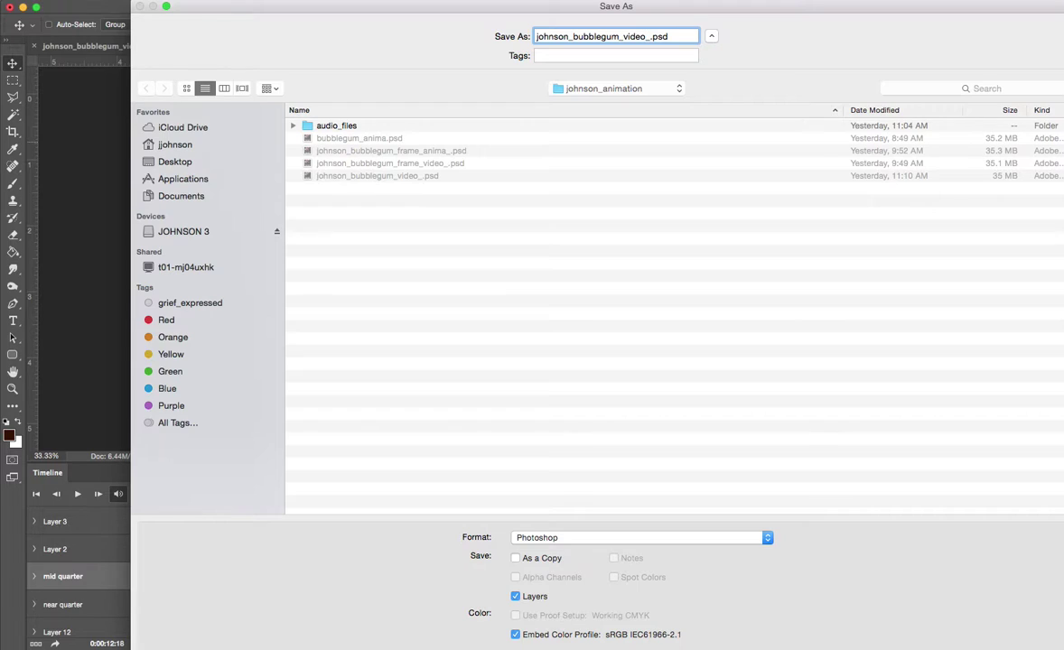